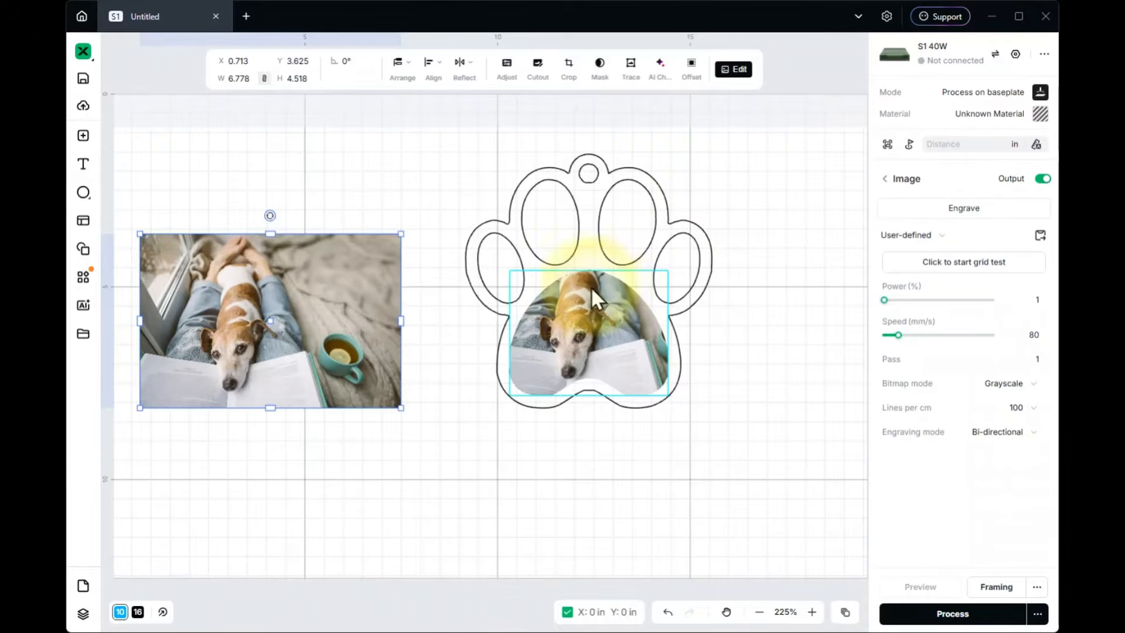
Try a heart-shaped mask on the dog photo, about 3.84 by 3.44 in and framing the dog
left_click(739, 71)
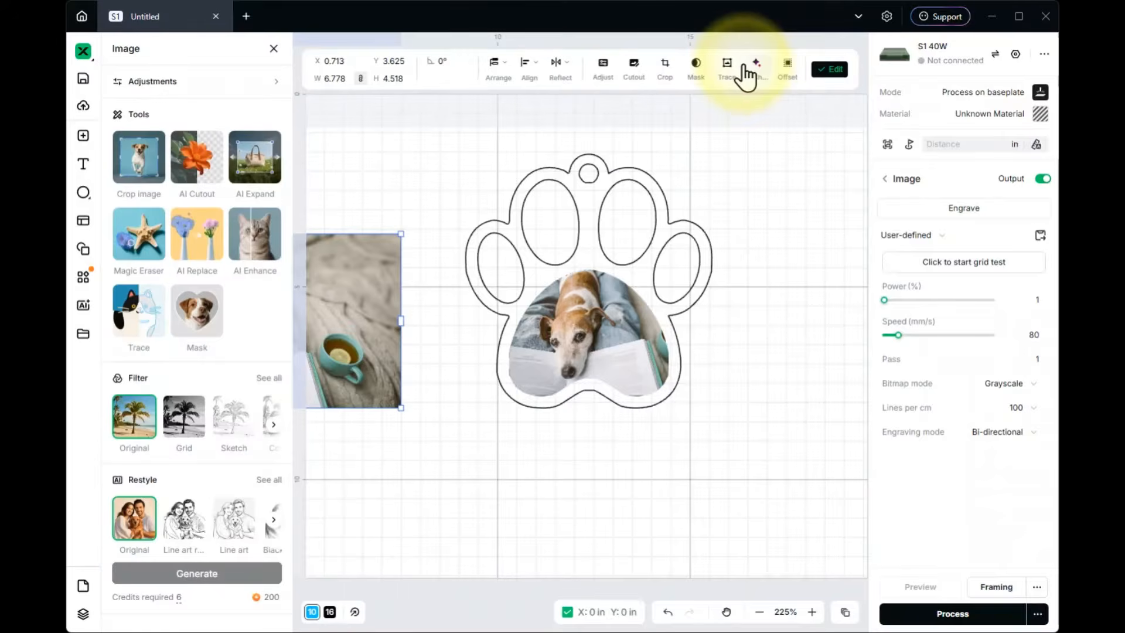
left_click(196, 325)
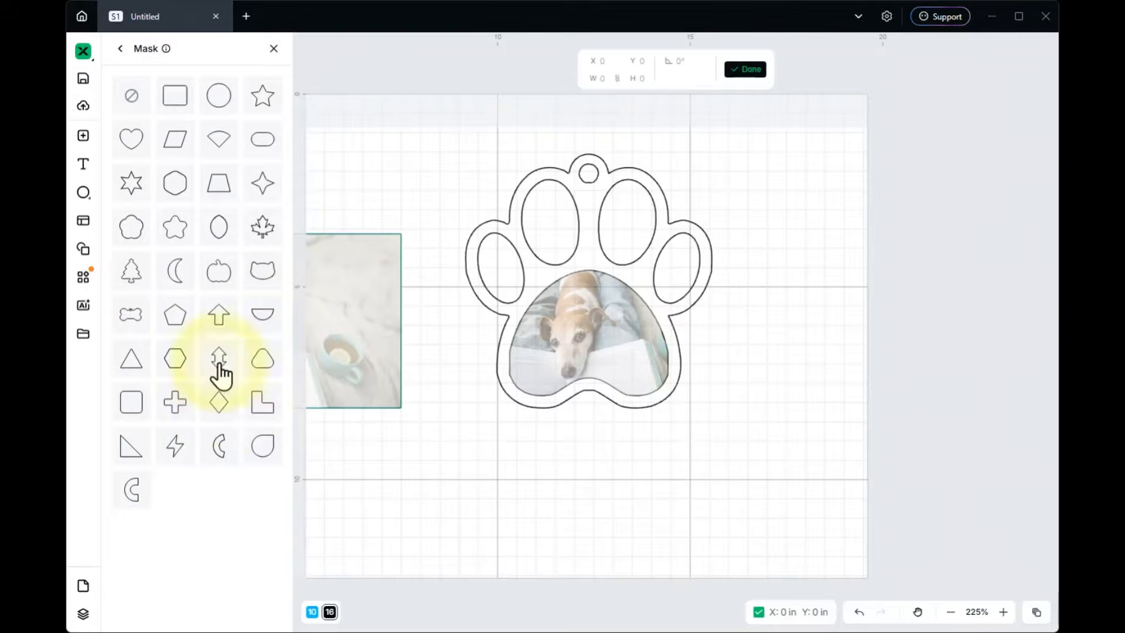
left_click(130, 146)
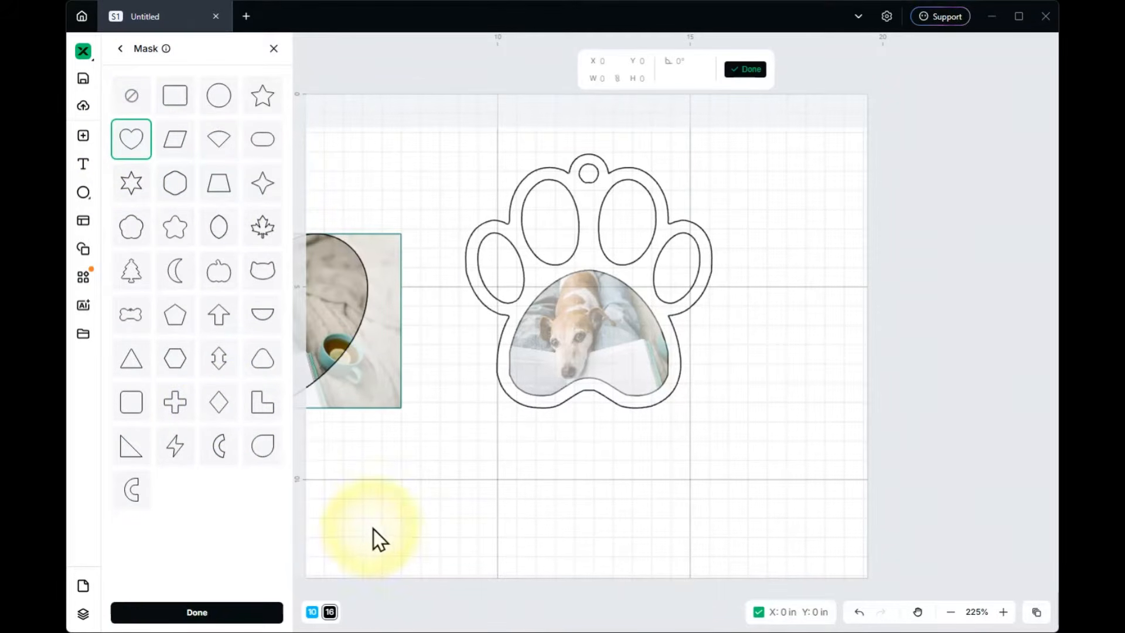
scroll(382, 515, "left", 5)
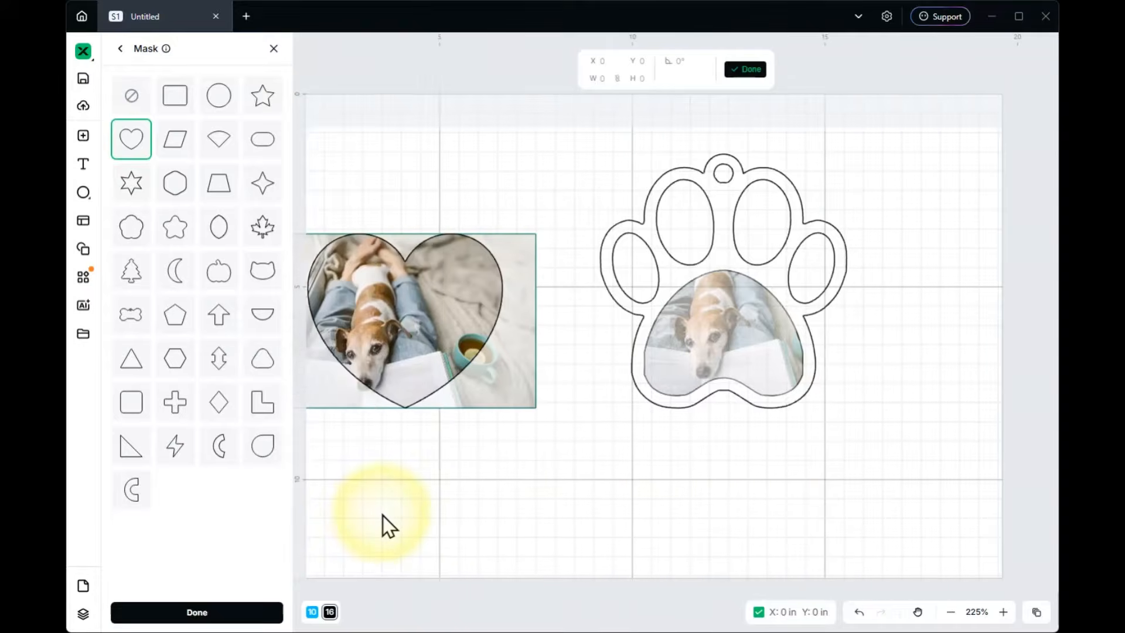
left_click_drag(490, 304, 470, 324)
left_click_drag(549, 423, 502, 381)
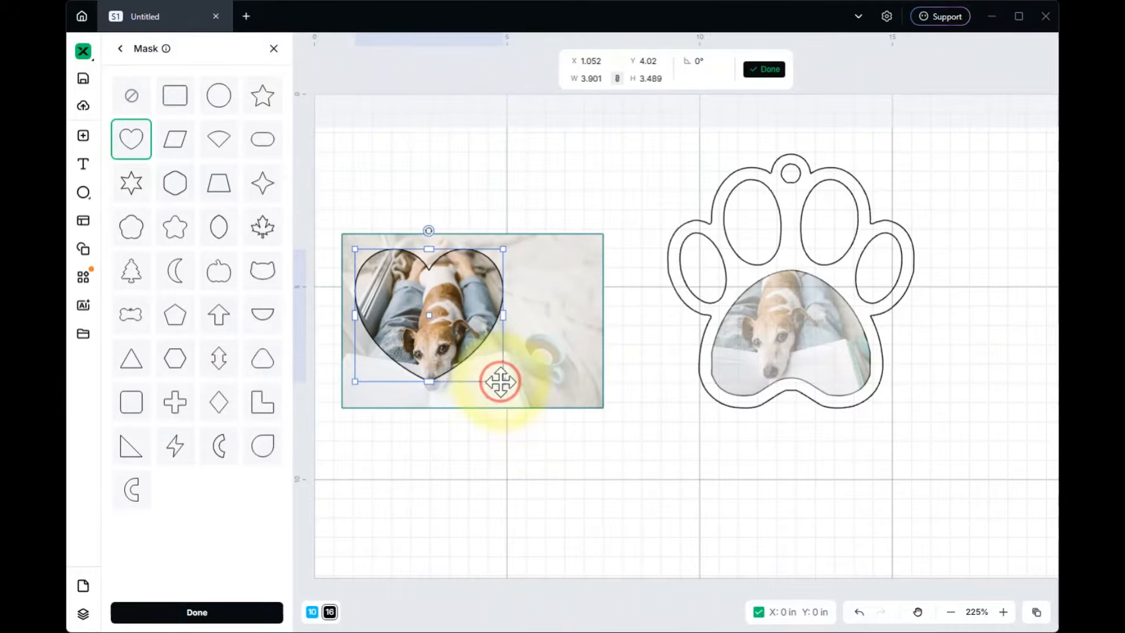
left_click_drag(447, 321, 457, 354)
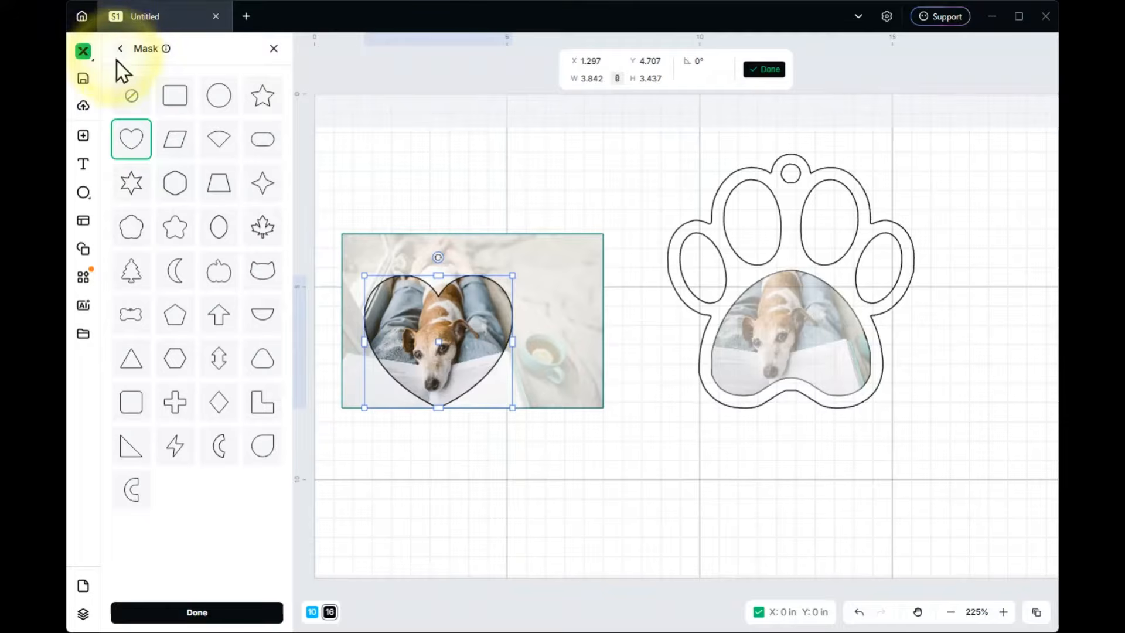
key("Escape")
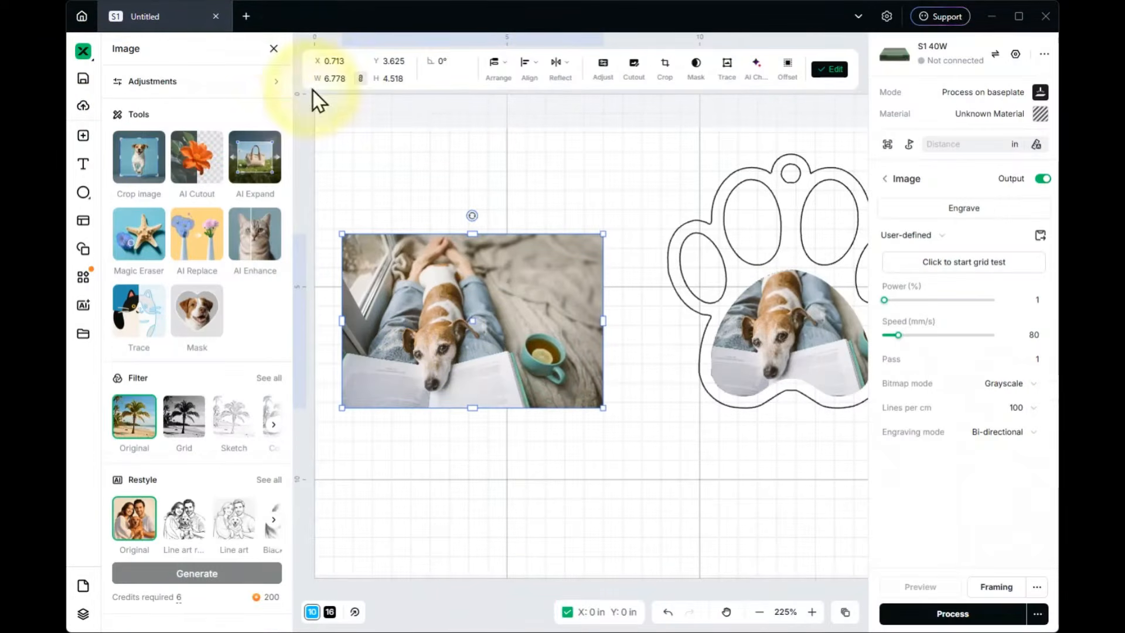
left_click(275, 49)
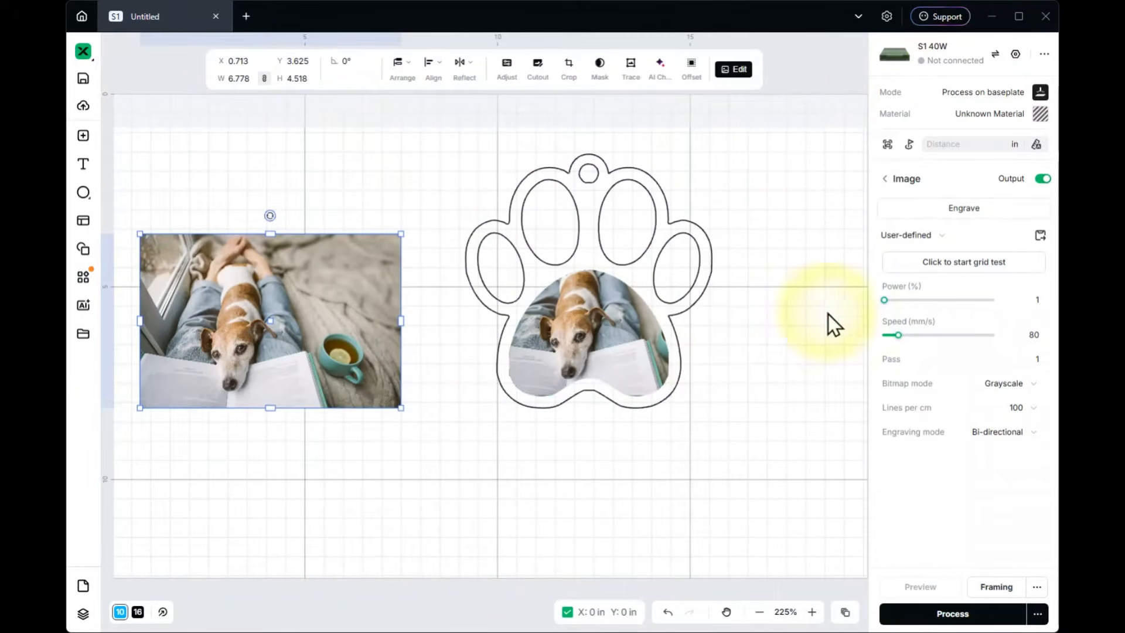
Switch to Canvas2 with the empty paw outline and the dog photo, leaving nothing selected
left_click(84, 589)
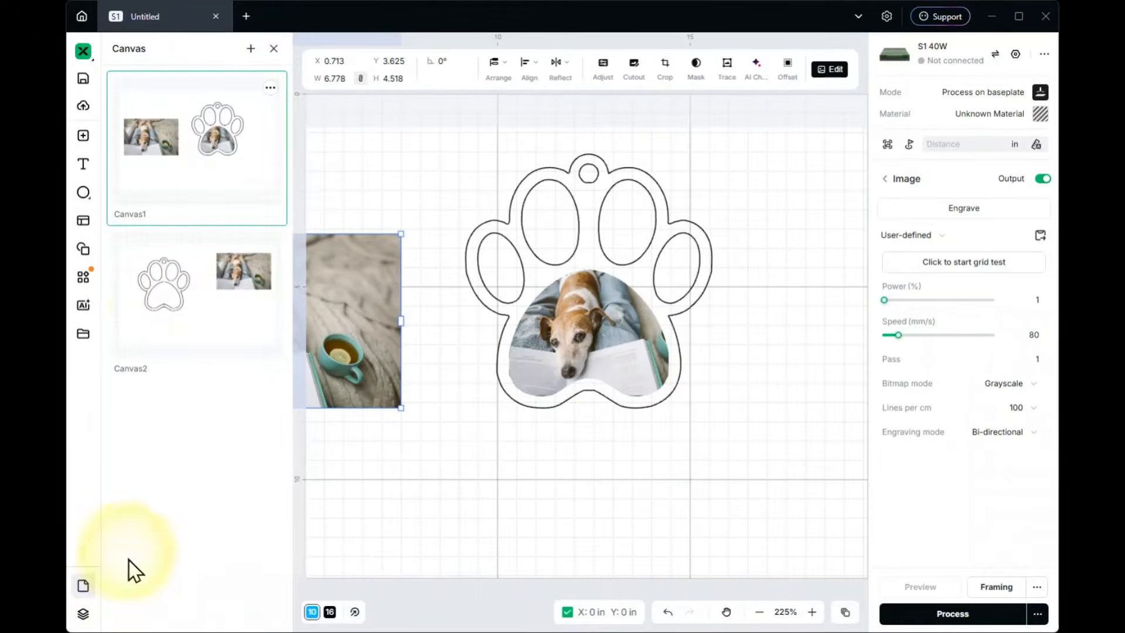
left_click(159, 302)
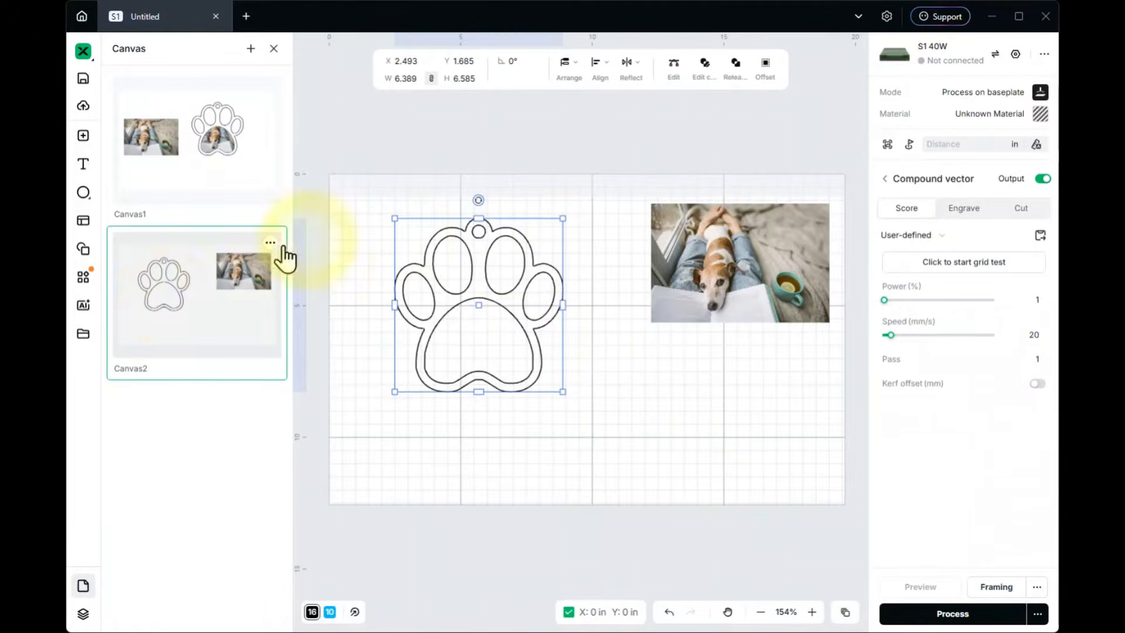
left_click(727, 410)
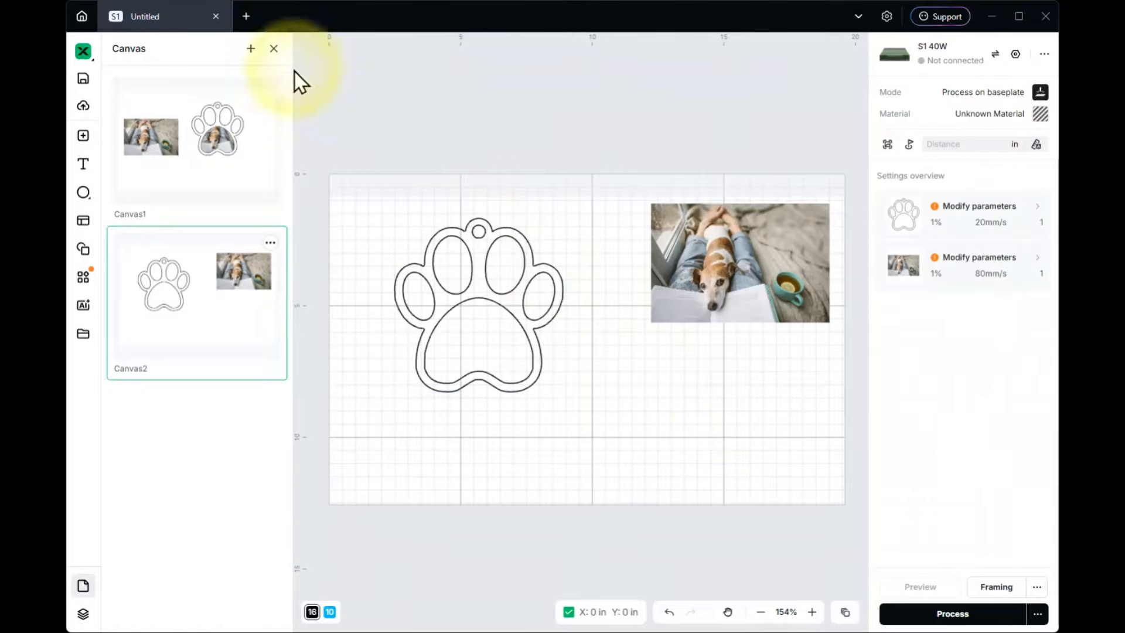
left_click(274, 48)
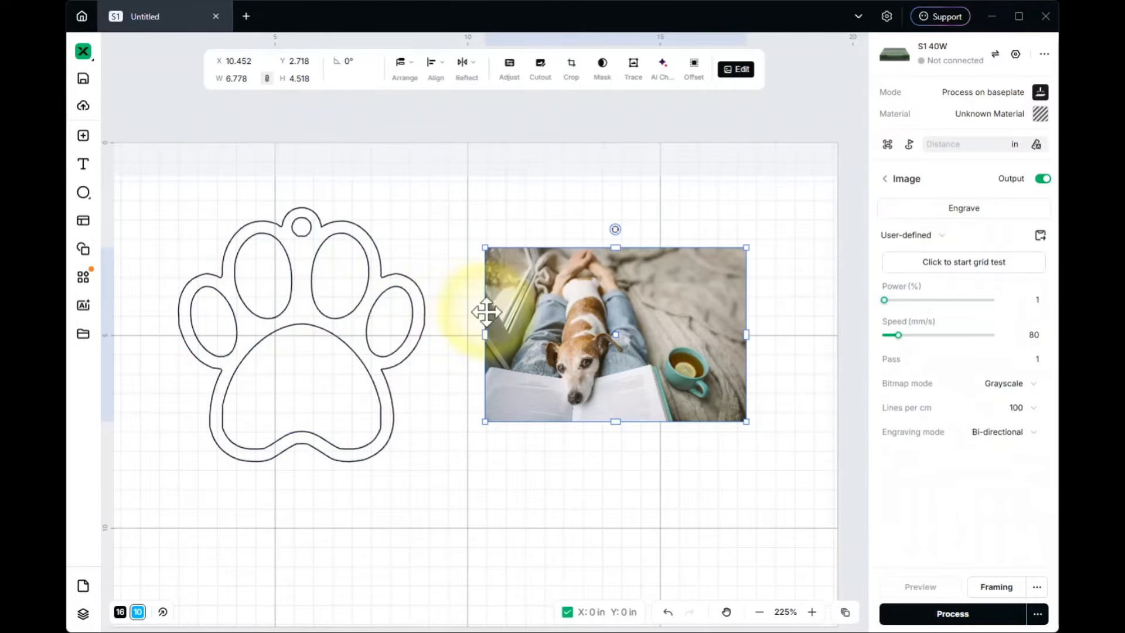
Try masking the dog photo with the whole compound paw vector by moving it over the picture
left_click(360, 344)
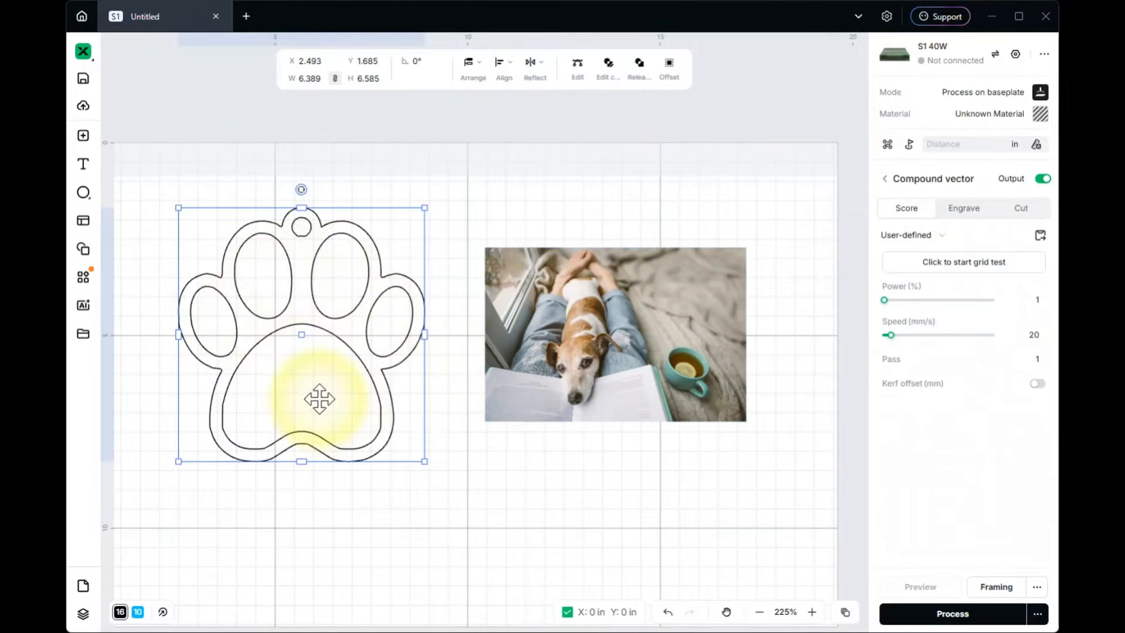
left_click(636, 374, "shift")
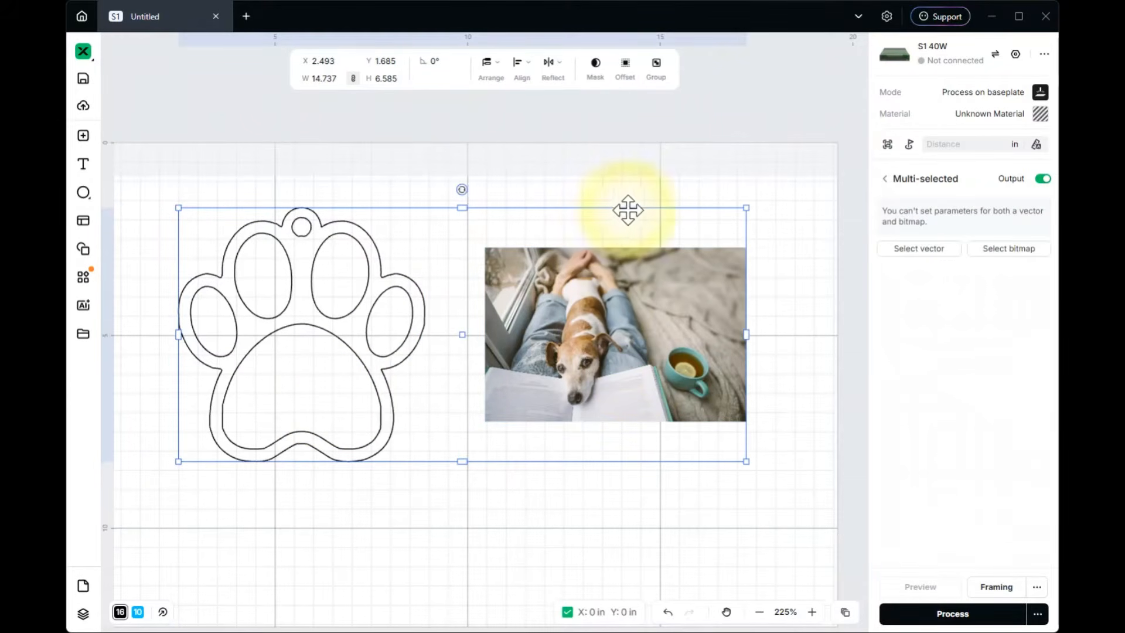
left_click(596, 64)
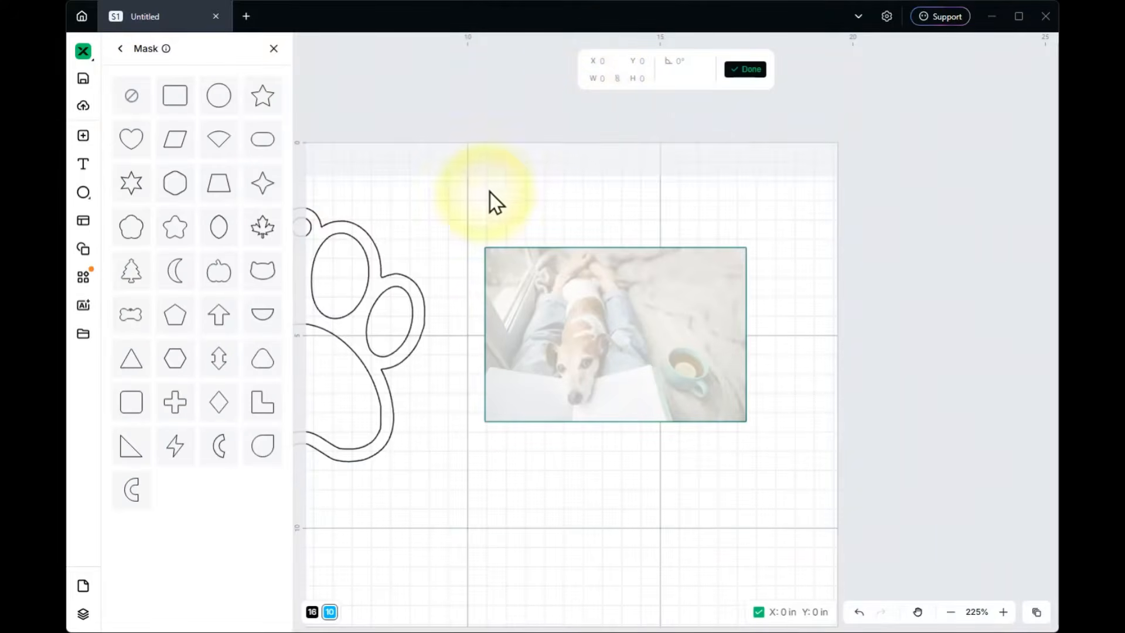
left_click_drag(350, 350, 652, 323)
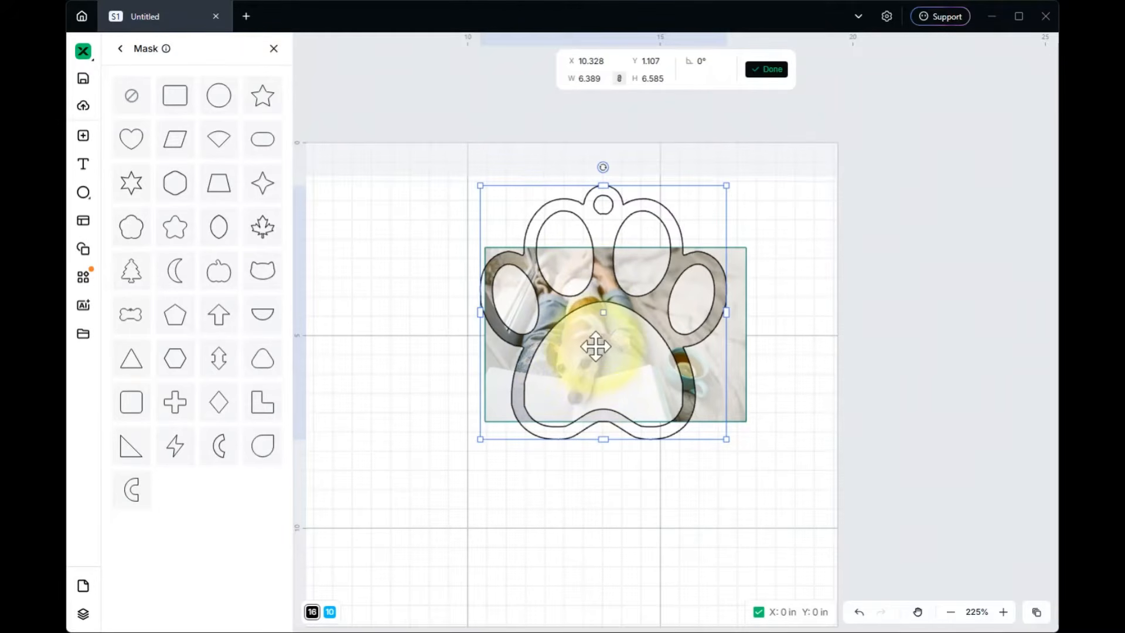
left_click_drag(597, 345, 340, 387)
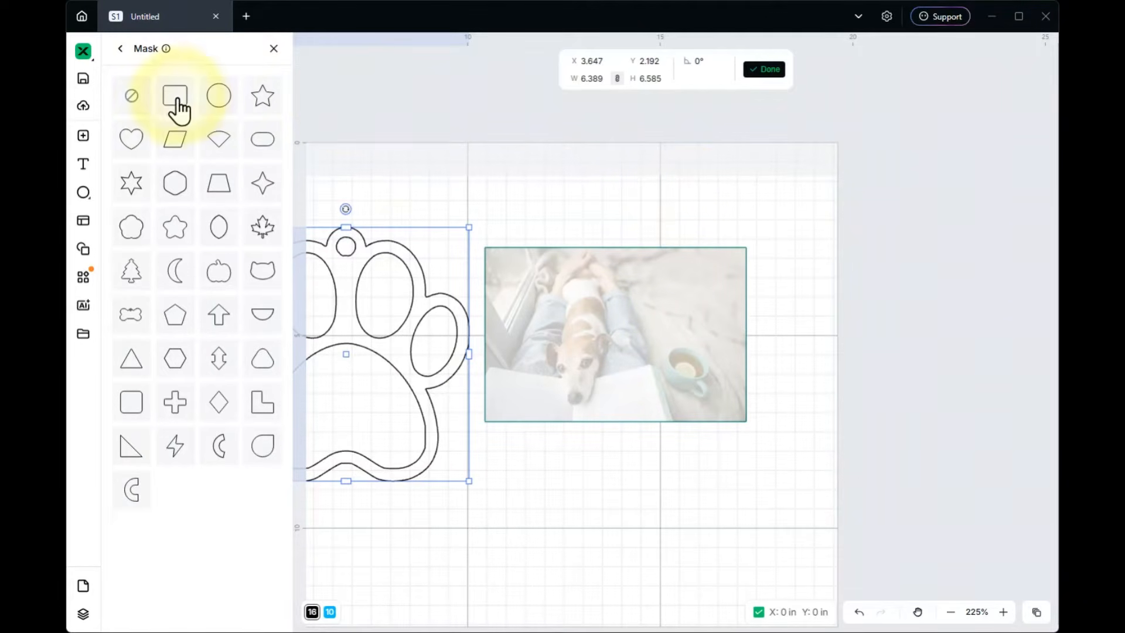
left_click(279, 51)
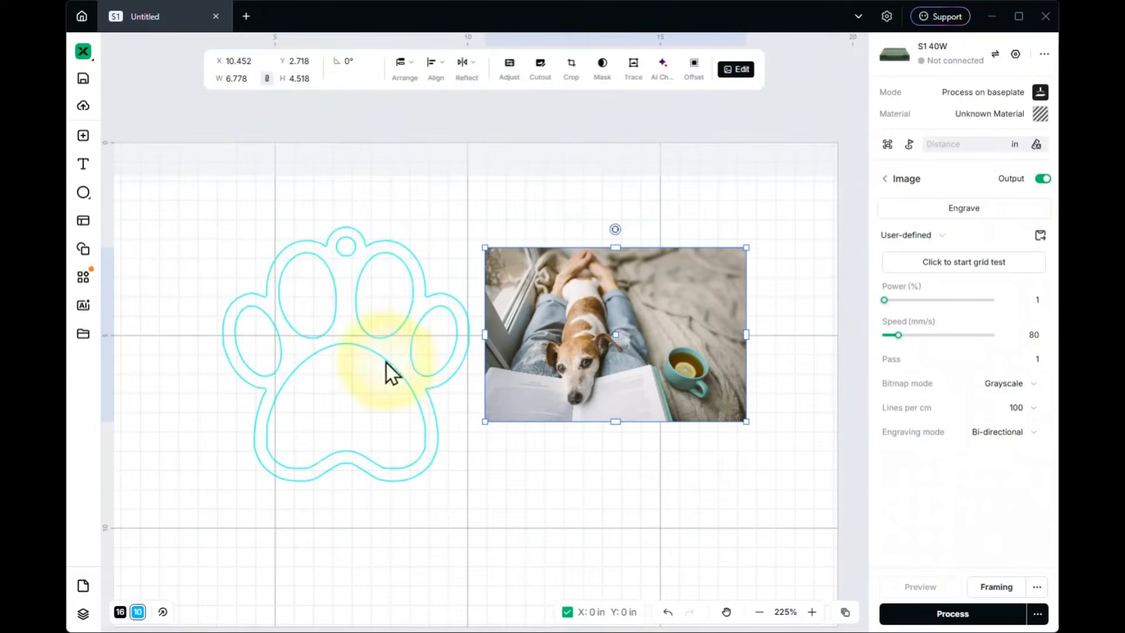
Move the compound paw to about X 2.04, Y 1.77 in and release it into separate outlines
left_click(354, 338)
left_click_drag(354, 339, 272, 312)
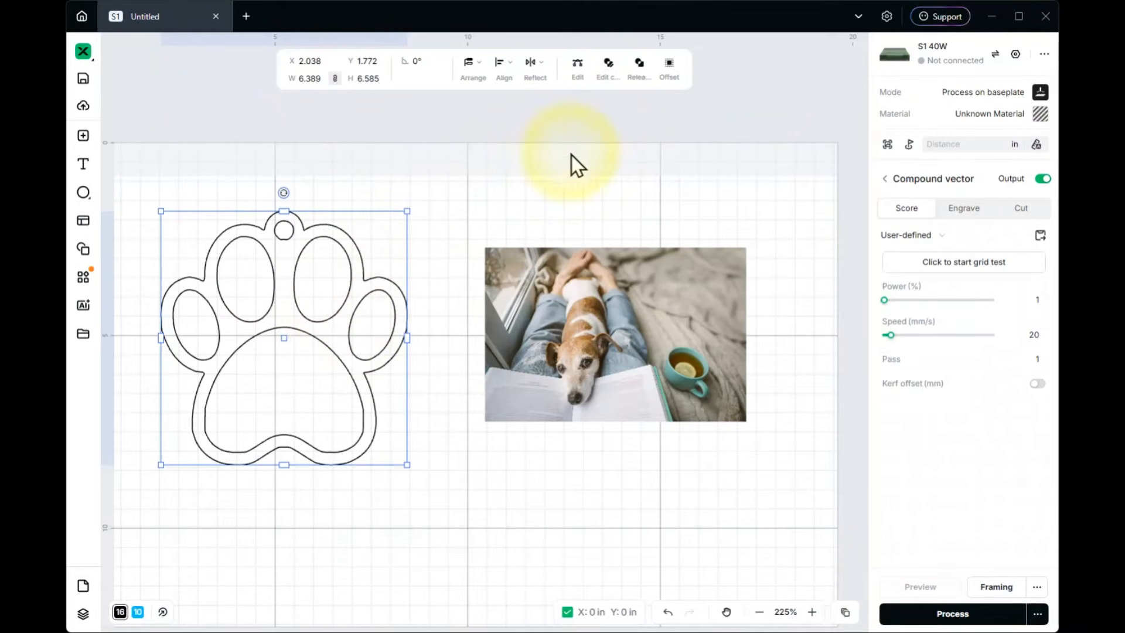
left_click(639, 66)
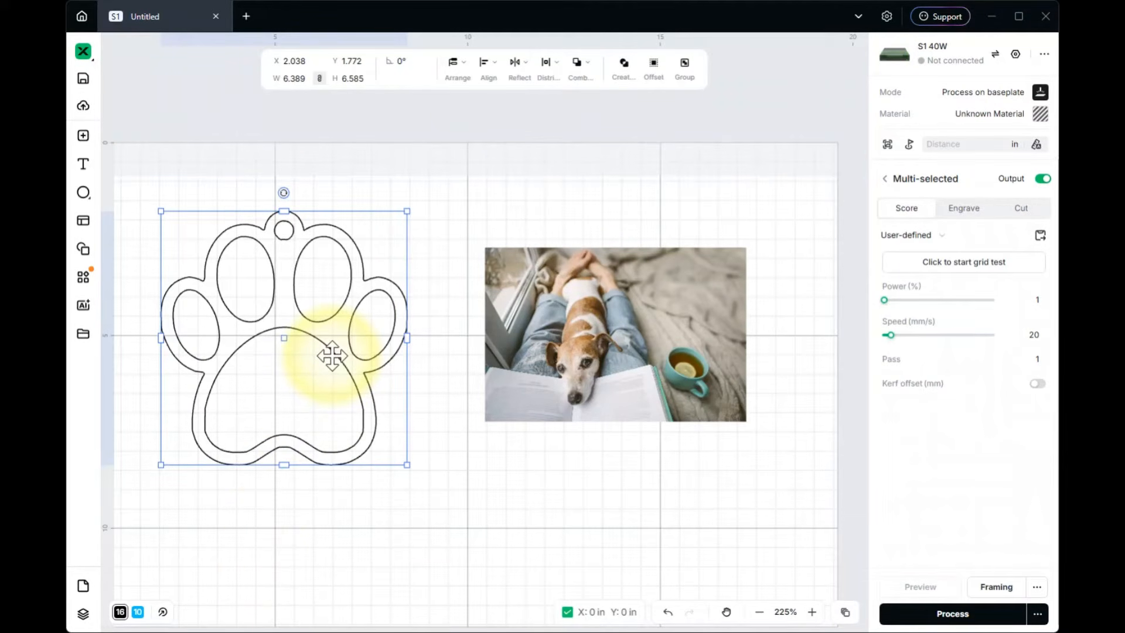
Duplicate the separated paw outlines and place the copy beyond the canvas's upper-left corner, at about X -3.21, Y -5.78 in
left_click_drag(321, 365, 183, 132)
scroll(296, 251, "down", 5)
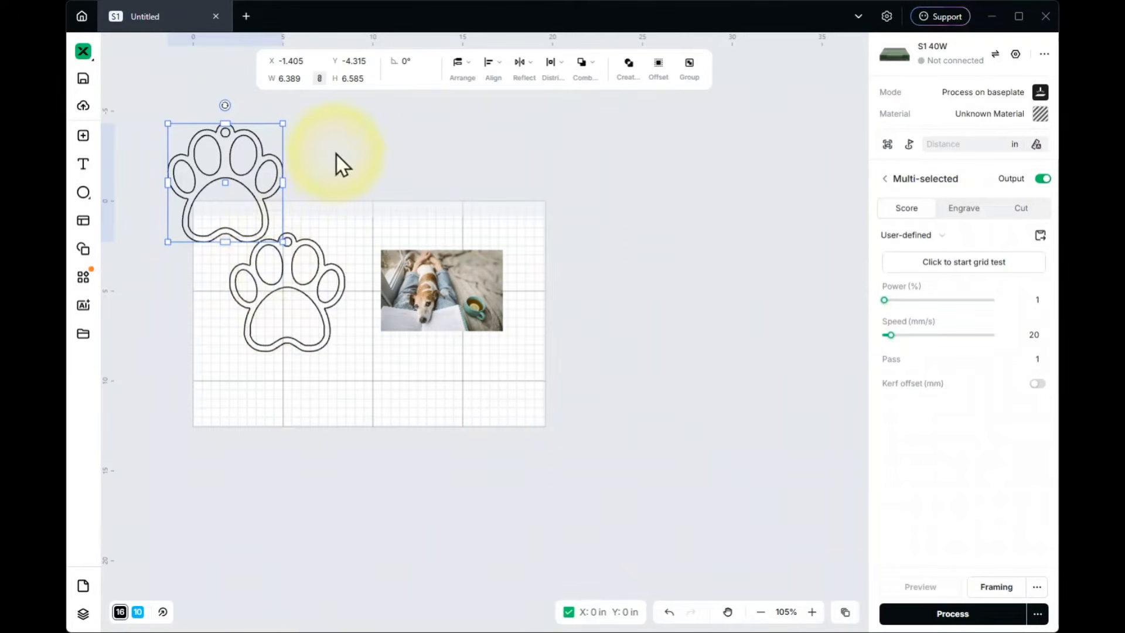
left_click(369, 188)
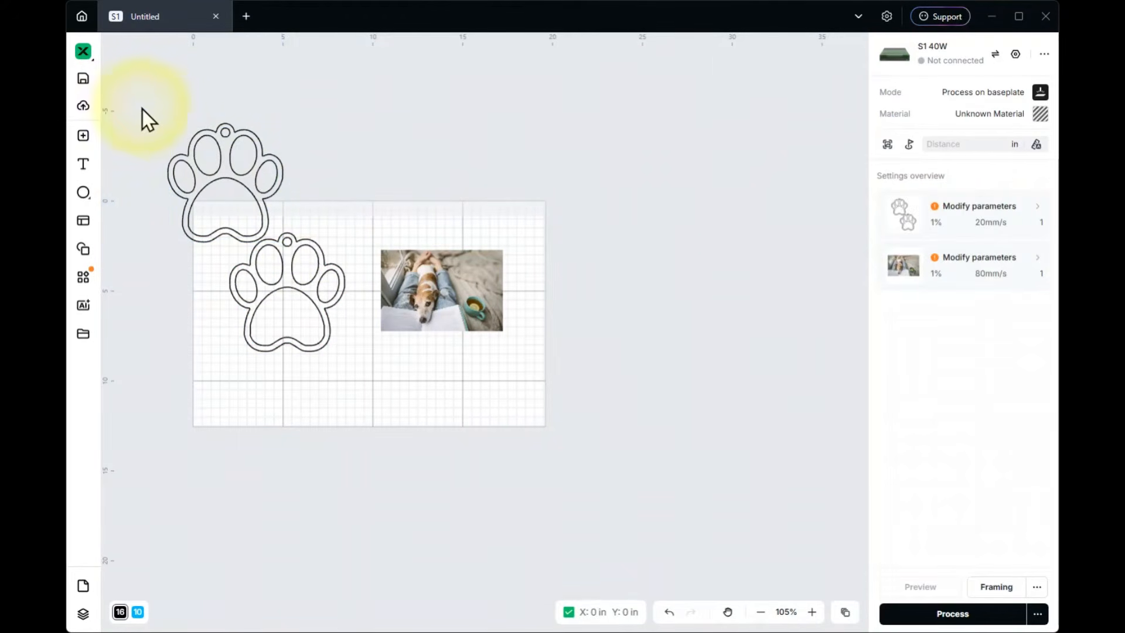
left_click_drag(141, 107, 302, 217)
left_click_drag(223, 200, 190, 176)
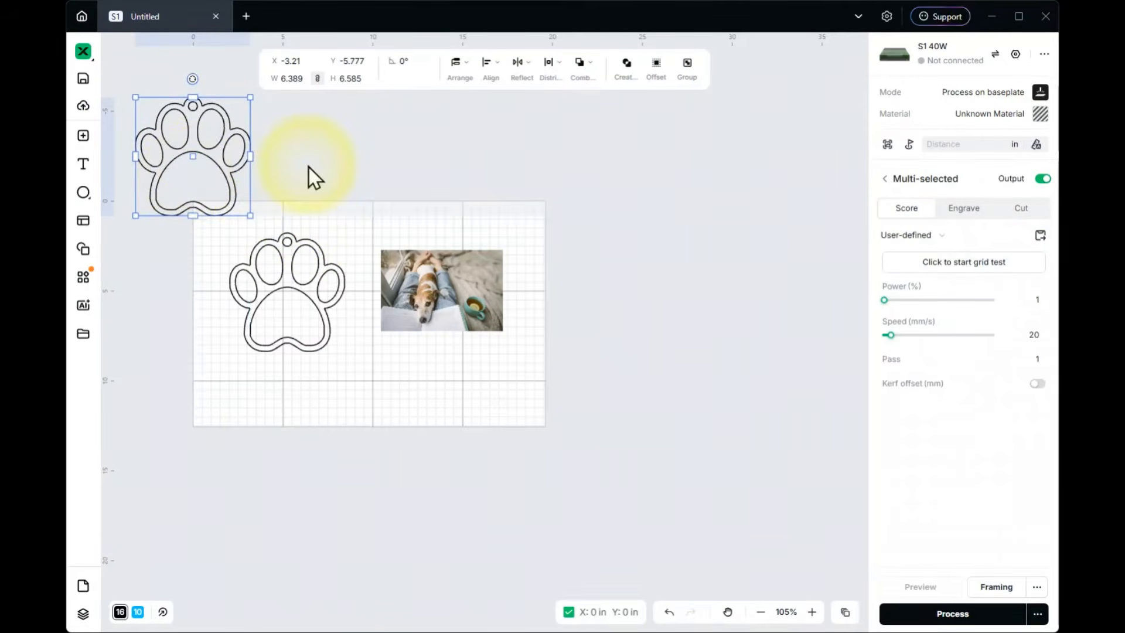
Move the inner main-pad outline of the copied paw onto the dog photo, at about X 11.29, Y 3.82 in
left_click(256, 164)
left_click(182, 175)
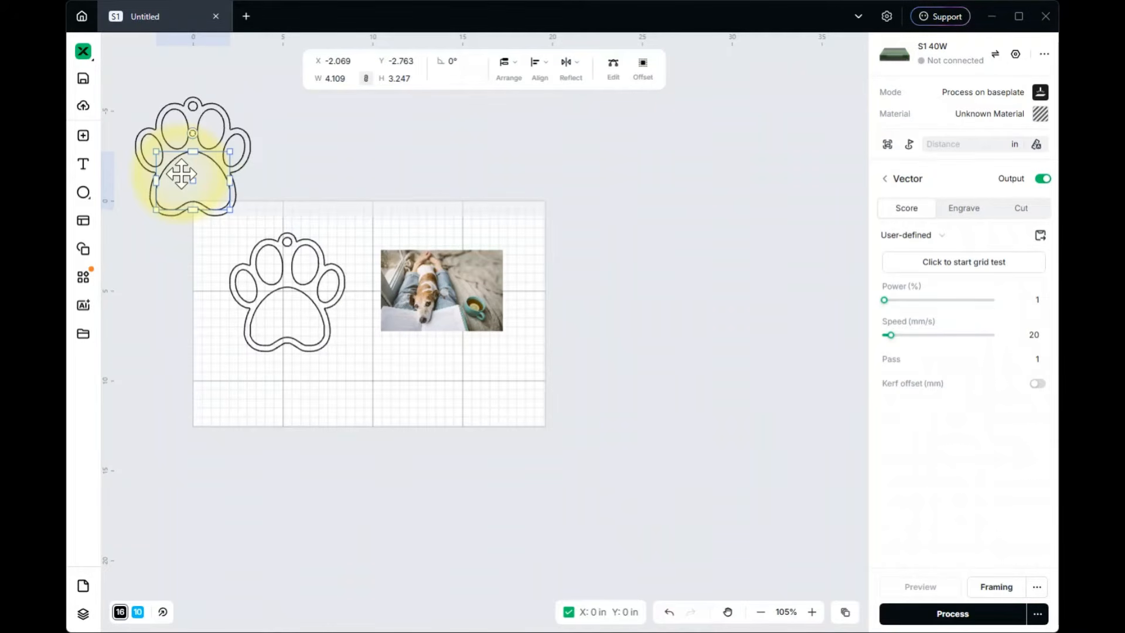
left_click_drag(206, 192, 436, 301)
scroll(421, 303, "up", 3)
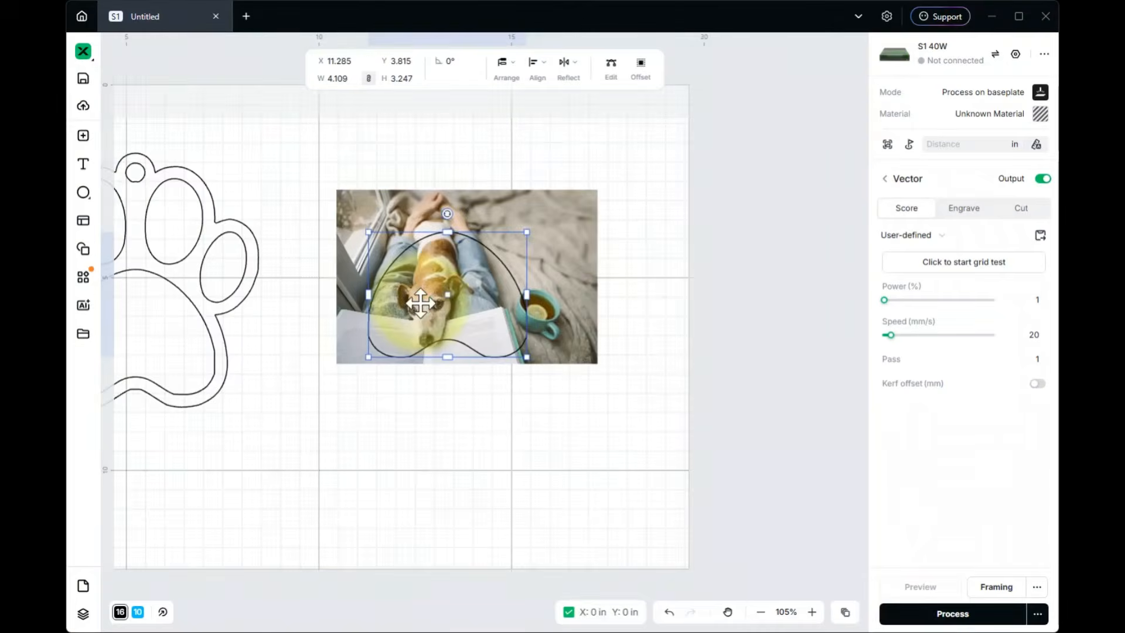
scroll(421, 303, "up", 5)
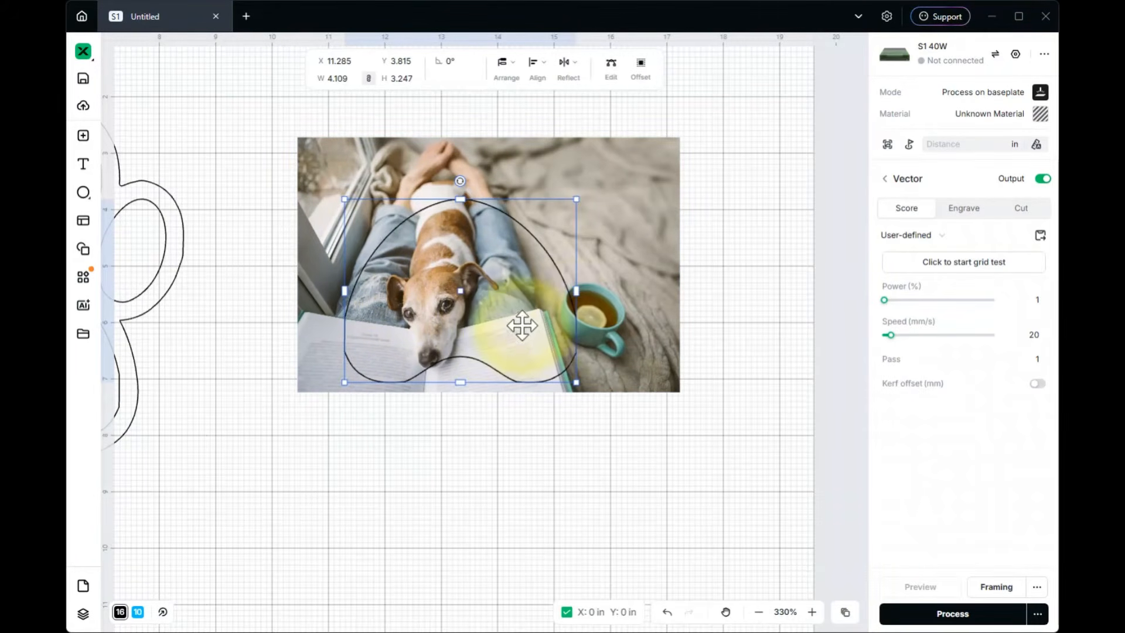
Mask the dog photo with the pad outline, positioning the mask at about X 11.24, Y 3.99 in, and apply it
left_click(626, 310, "shift")
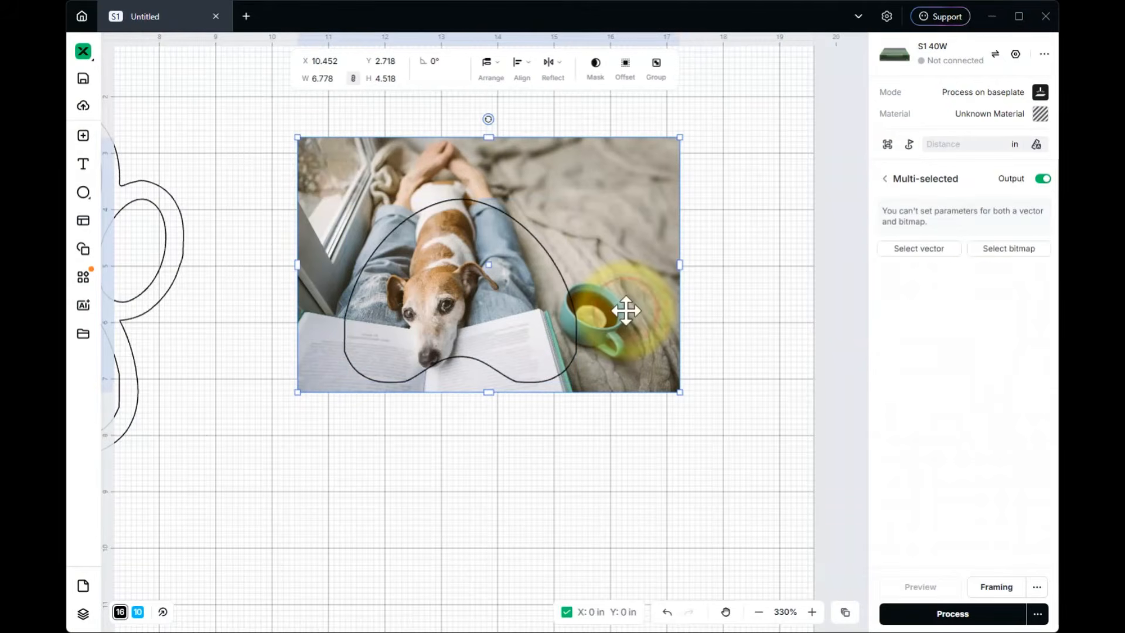
left_click(598, 70)
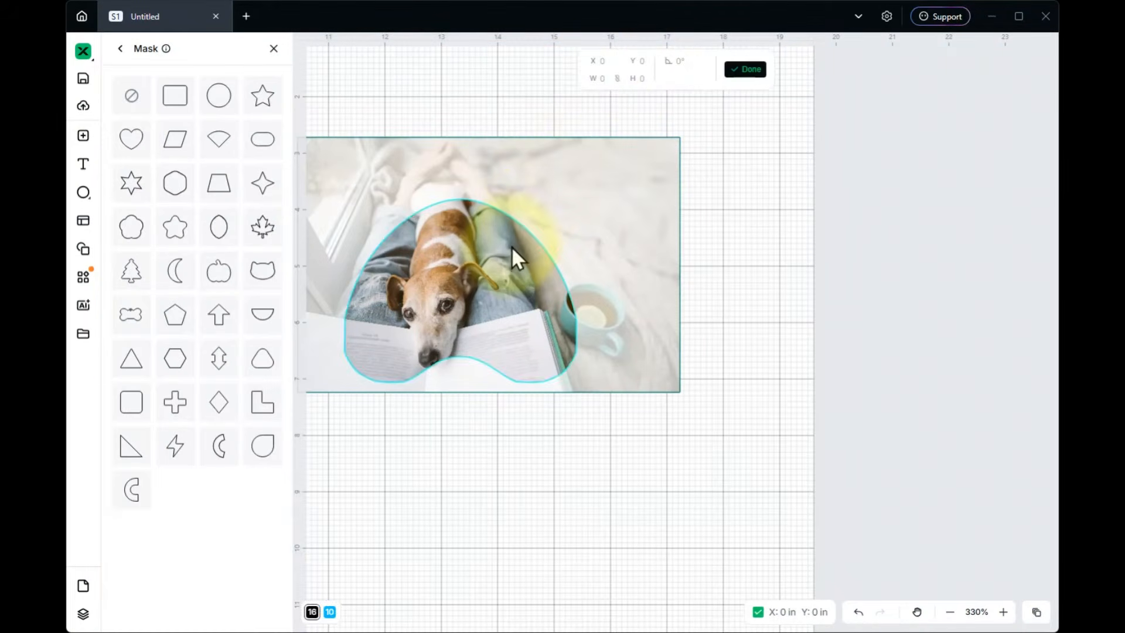
mouse_move(503, 259)
left_mouse_down()
mouse_move(521, 266)
mouse_move(499, 270)
left_mouse_up()
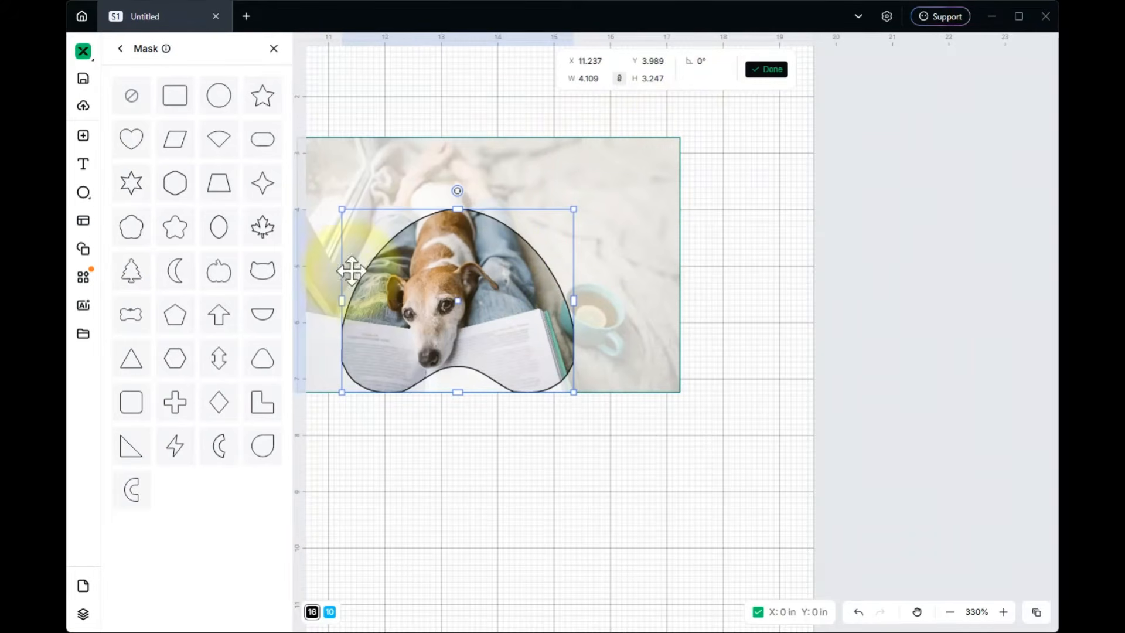
left_click(771, 72)
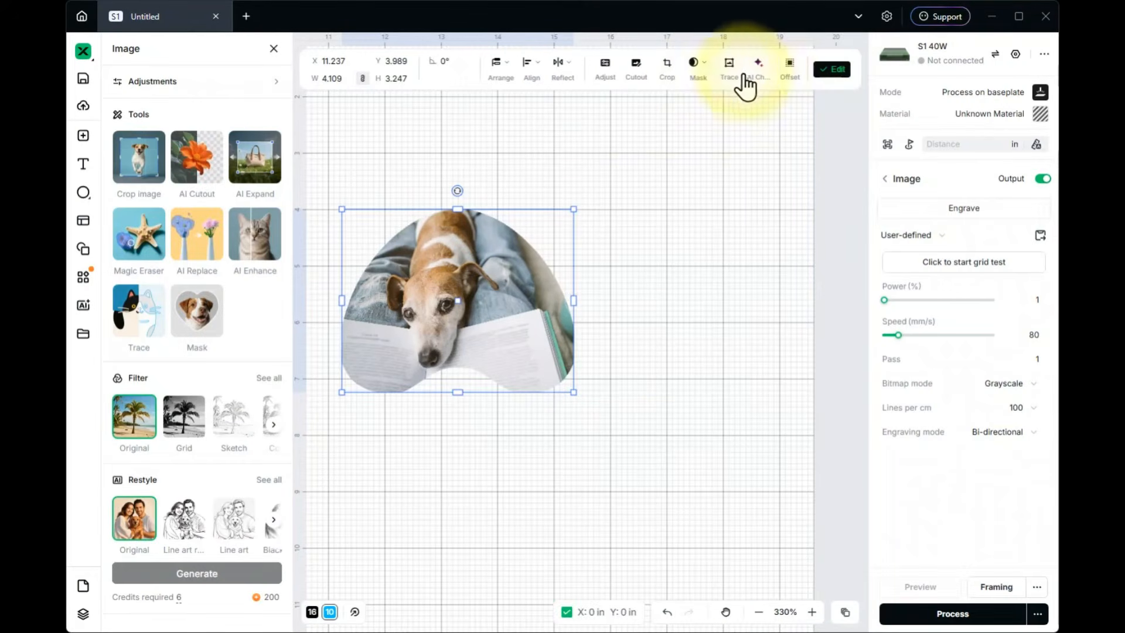
left_click(275, 49)
Place the masked dog photo inside the main pad of the paw, at about X 3.18, Y 4.79 in
scroll(273, 364, "down", 2)
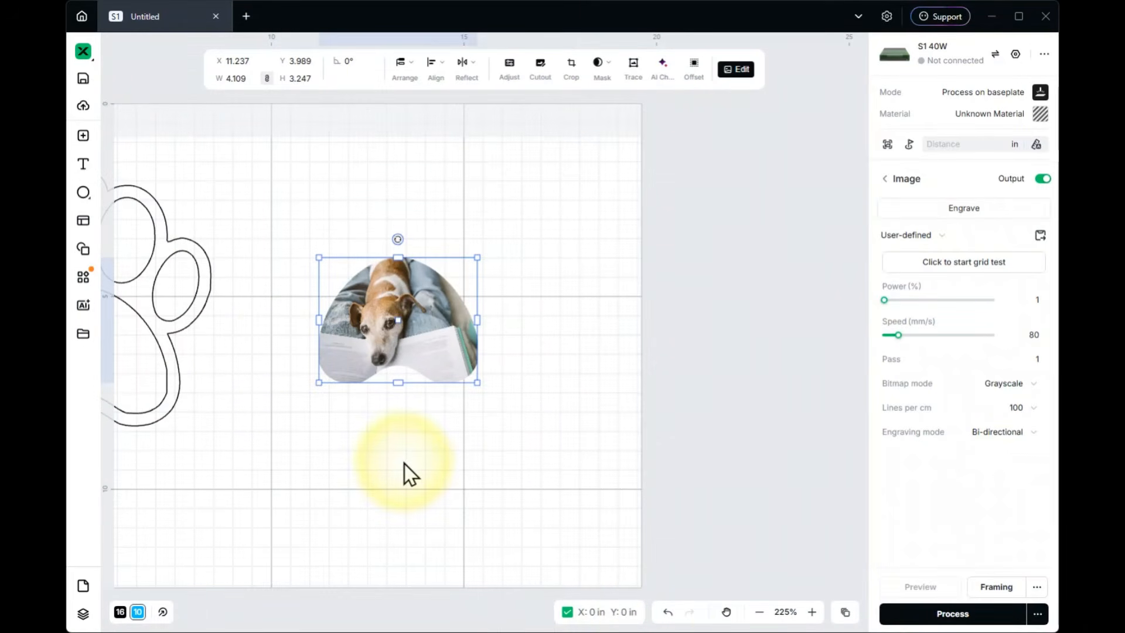
left_click_drag(404, 463, 657, 477)
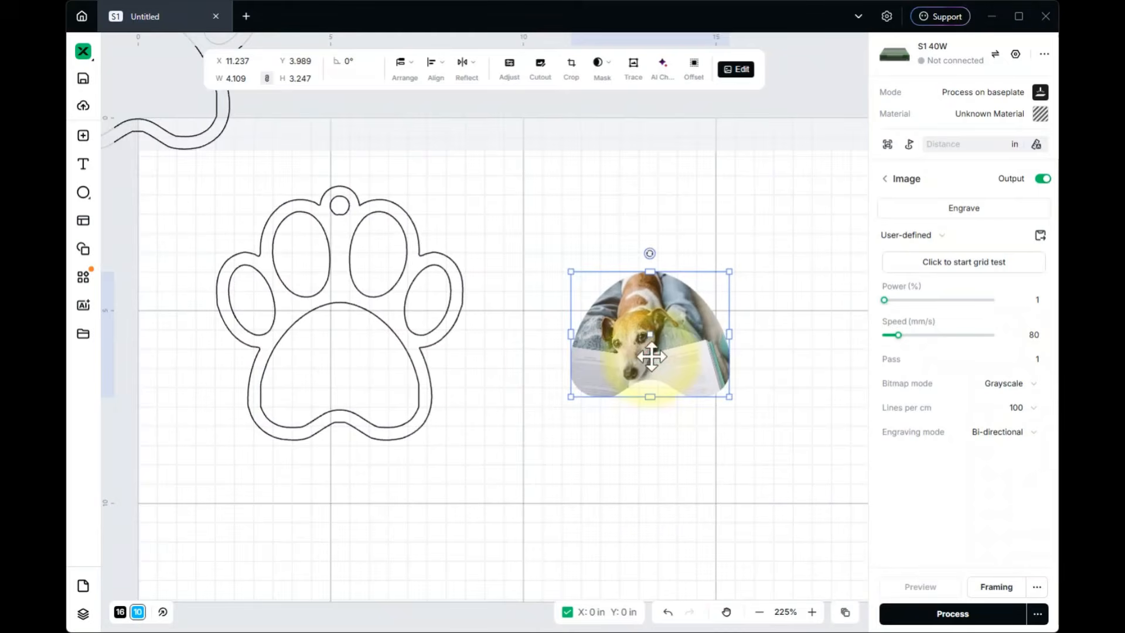
left_click_drag(621, 352, 346, 384)
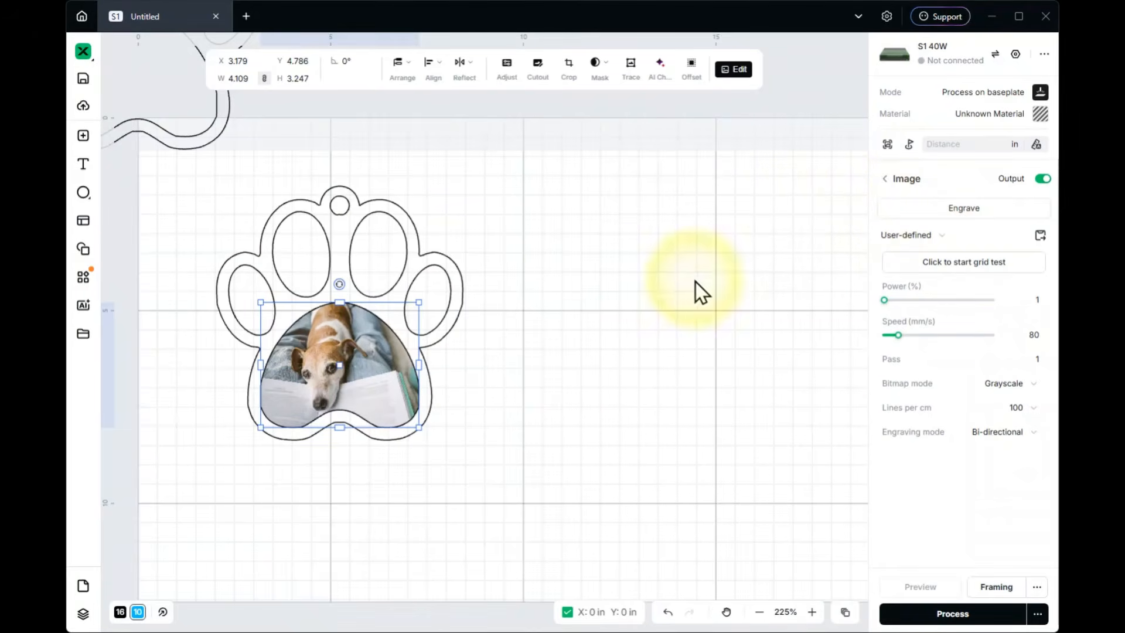
Try moving the inner main-pad outline away from the paw and undo the move
left_click(255, 281)
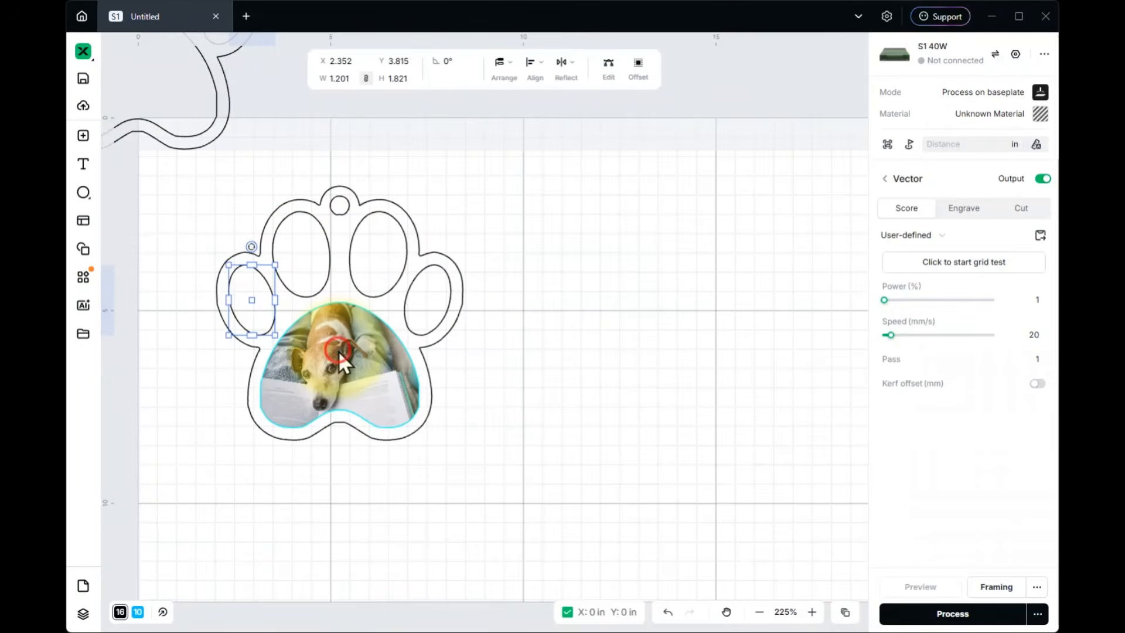
left_click_drag(338, 350, 612, 343)
key("ctrl+z")
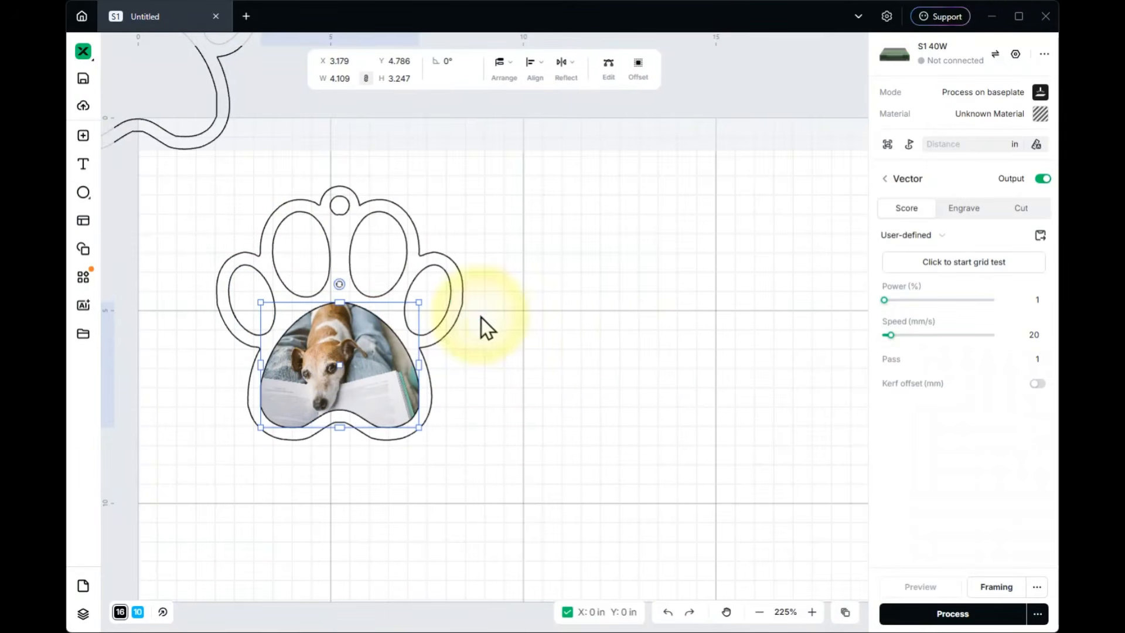
Select the paw's inner toe outlines together with the main-pad outline to review their shared processing type, and clear the selection
left_click(420, 283, "shift")
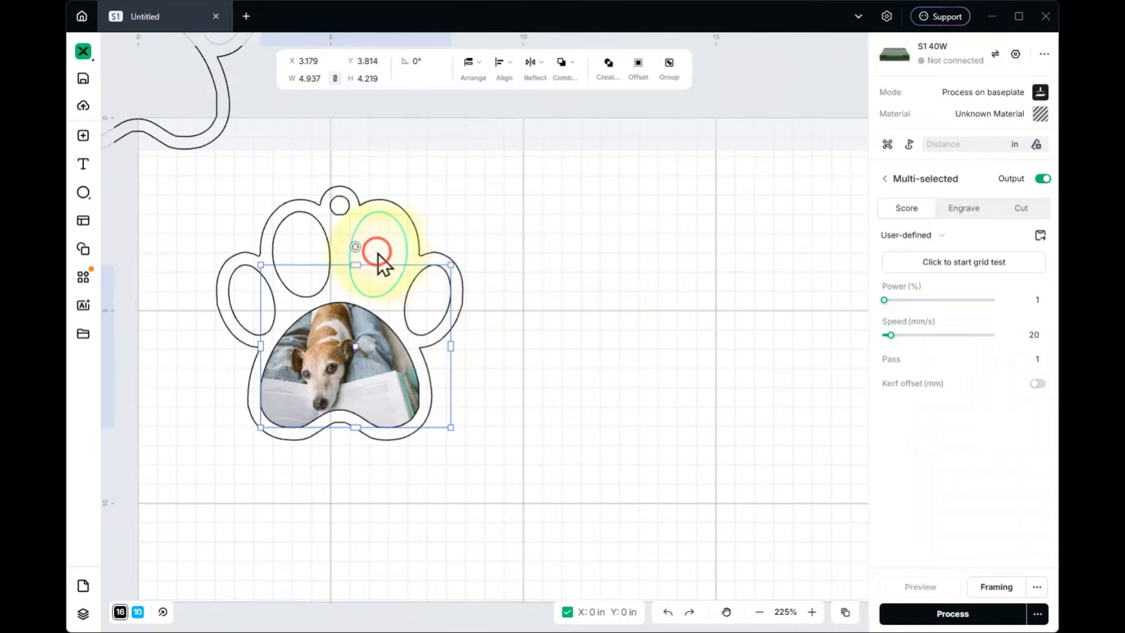
left_click(379, 253, "shift")
left_click(259, 299, "shift")
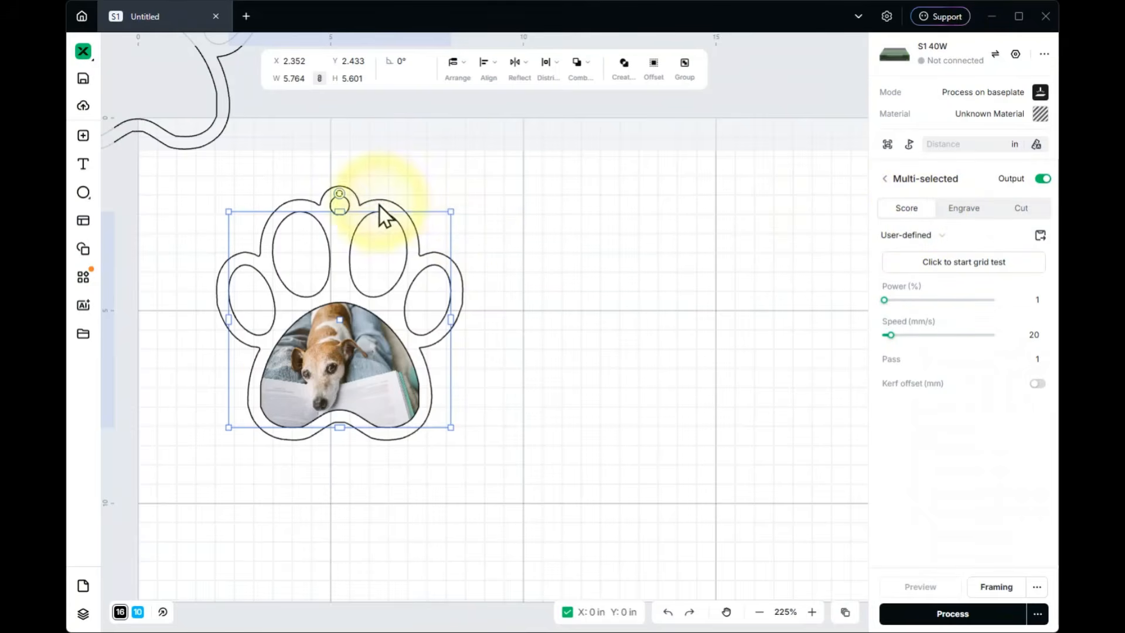
left_click(455, 168)
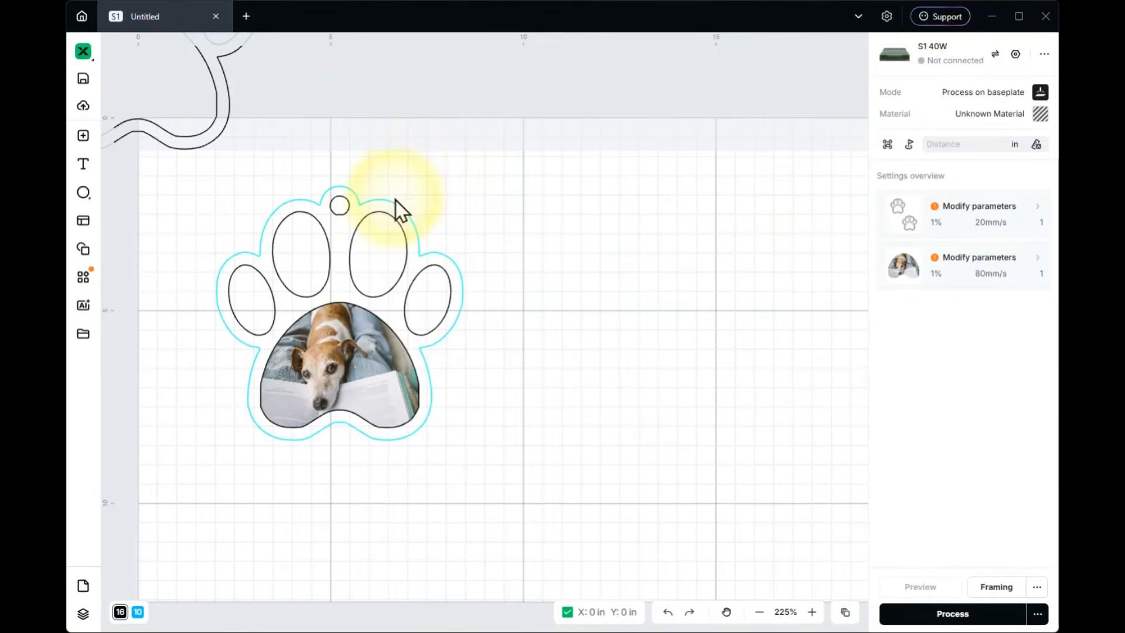
Set the small hanging hole at the top of the photo paw to Cut processing
left_click(393, 200)
left_click(341, 199)
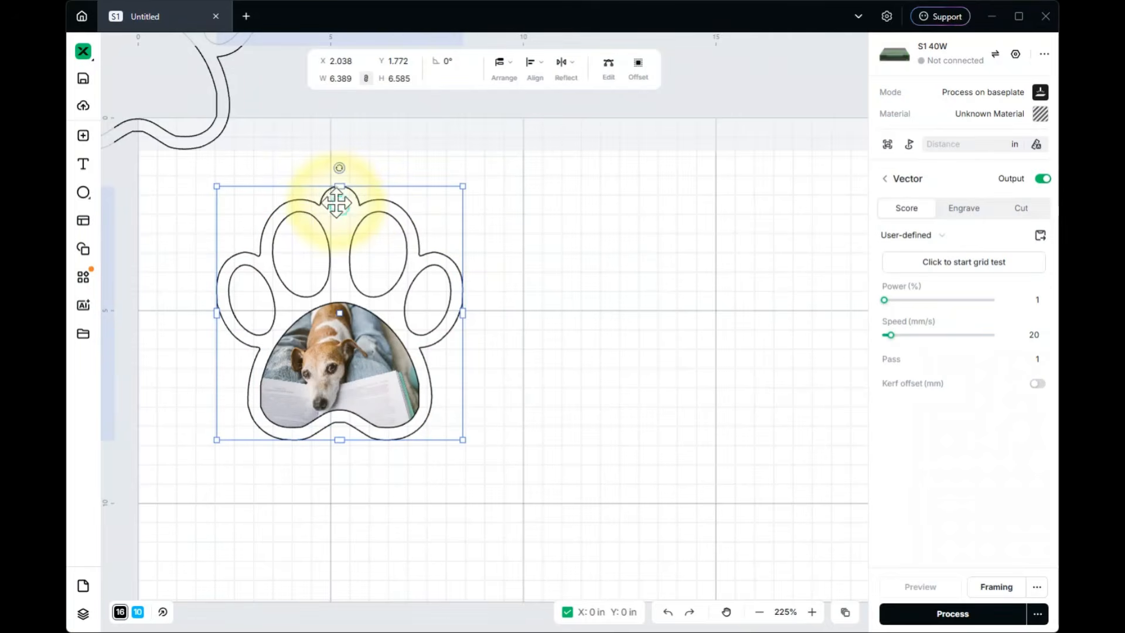
left_click(1021, 208)
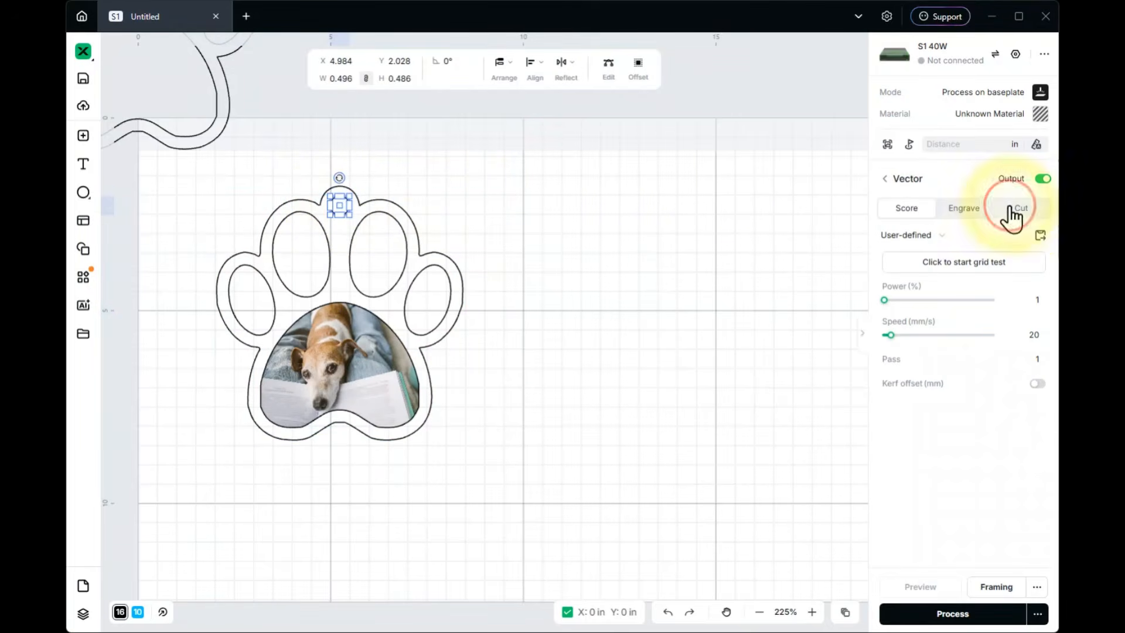
left_click(674, 219)
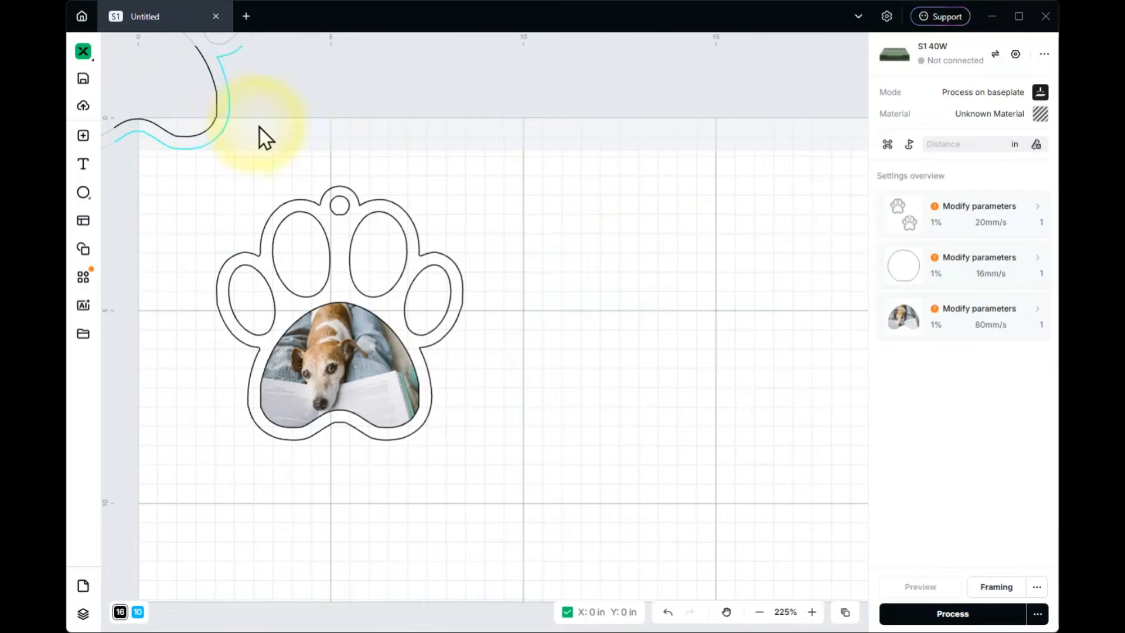